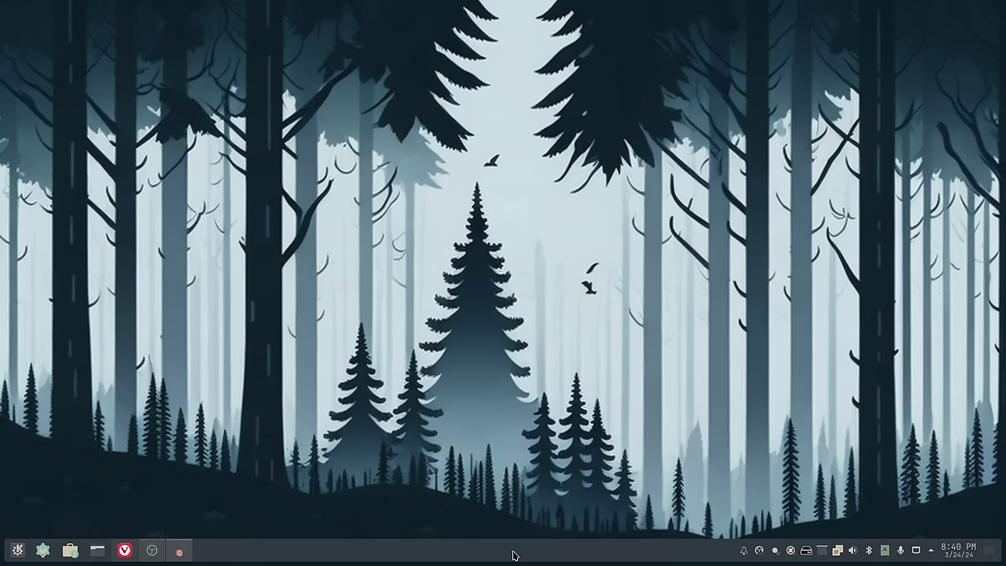
# - Toggle the panel's Floating style off and on again in edit mode, and exit edit mode
pyautogui.rightClick(515, 554)
pyautogui.click(542, 535)
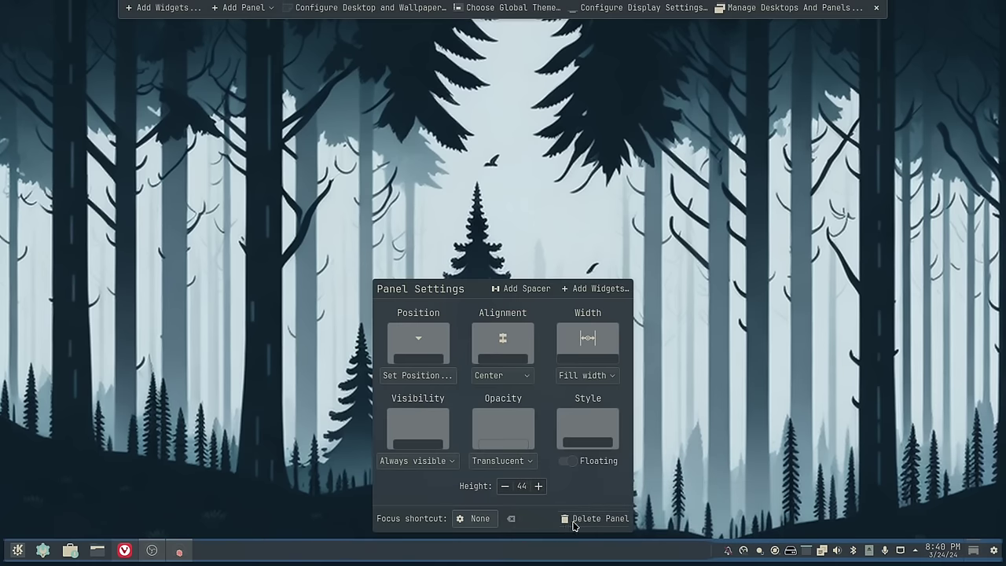
pyautogui.click(576, 465)
pyautogui.click(576, 465)
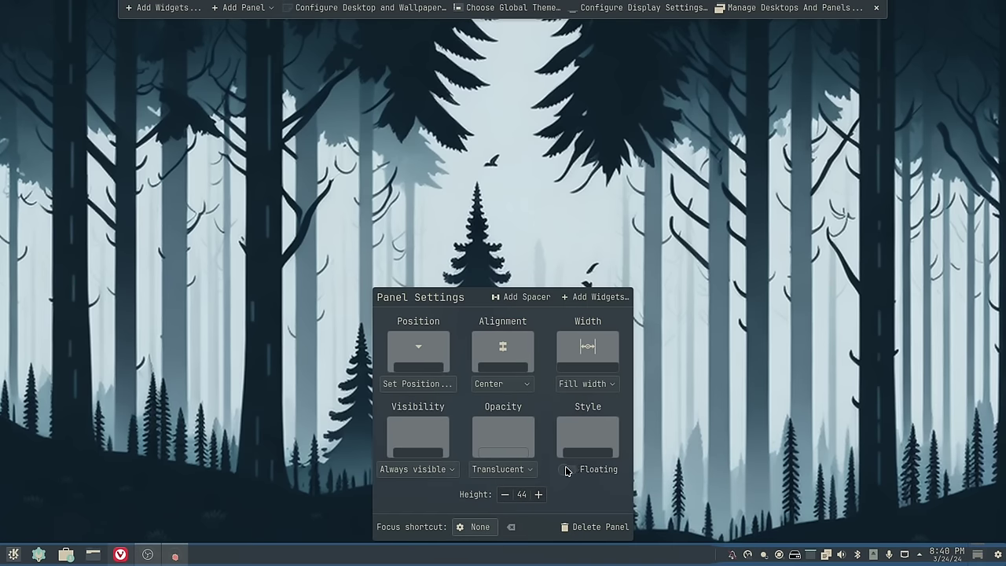
pyautogui.click(876, 7)
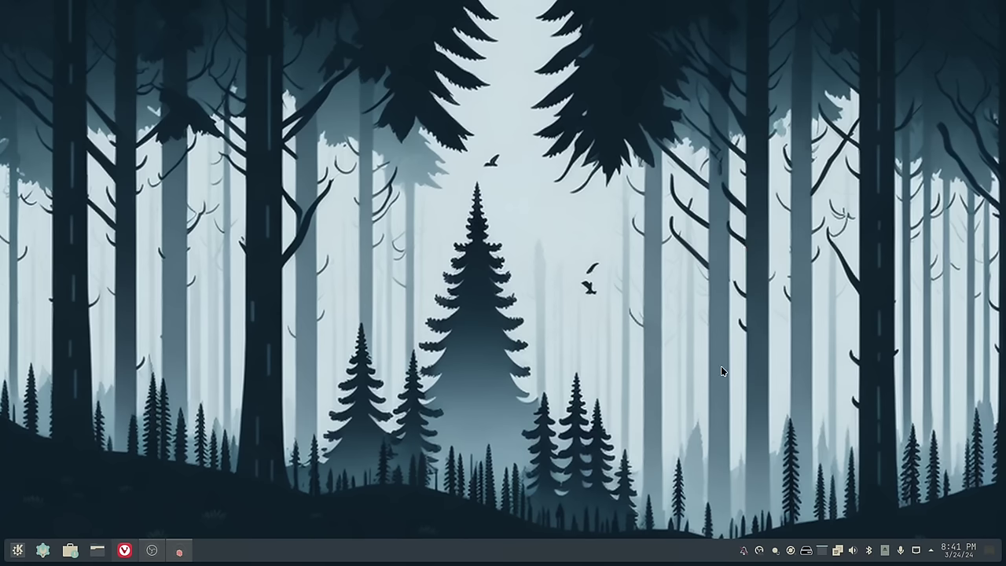
# - Enter the panel's edit mode and examine its position, alignment, width, visibility, opacity and style settings
pyautogui.rightClick(437, 548)
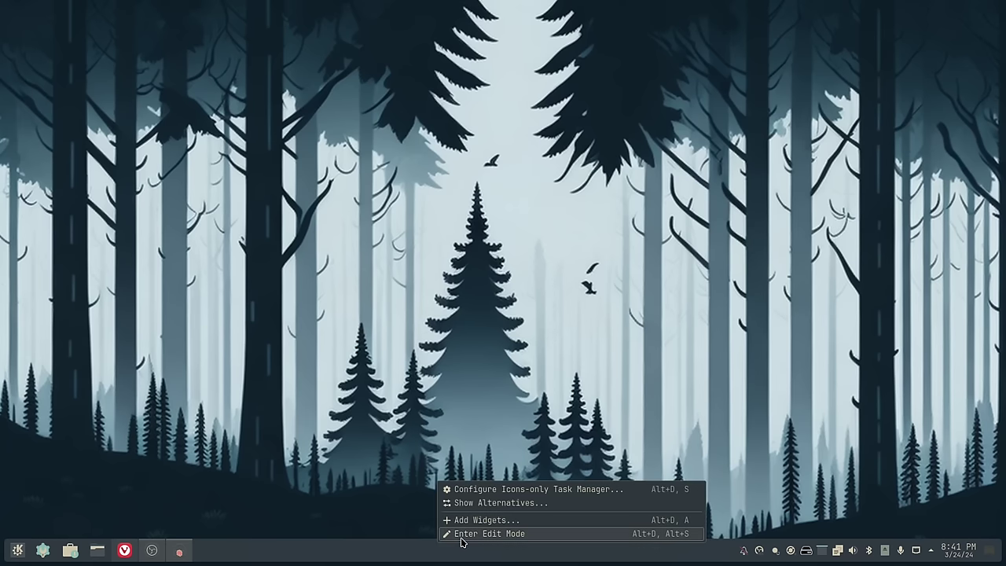
pyautogui.click(461, 537)
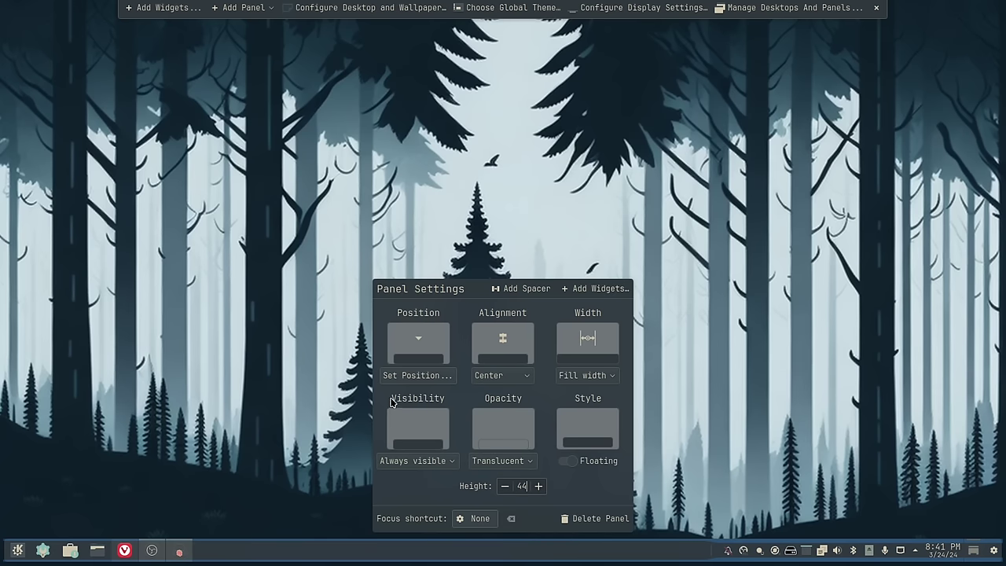
pyautogui.moveTo(354, 554)
pyautogui.moveTo(299, 541)
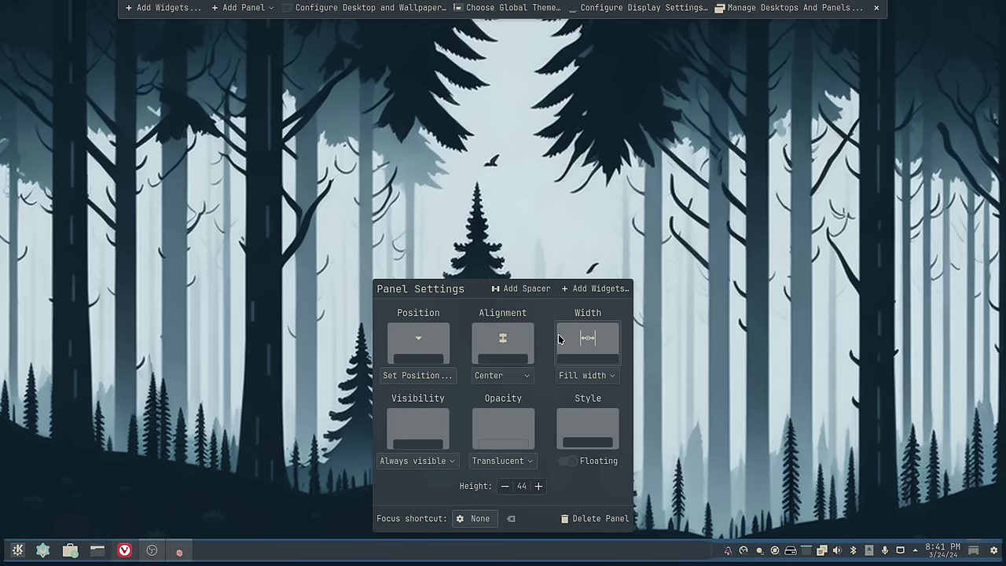
pyautogui.click(416, 374)
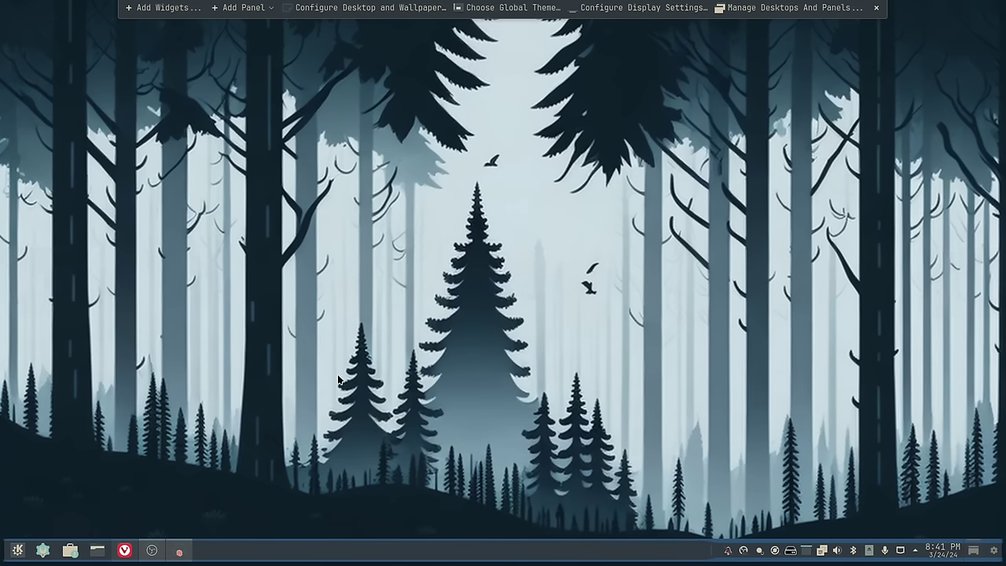
pyautogui.rightClick(475, 552)
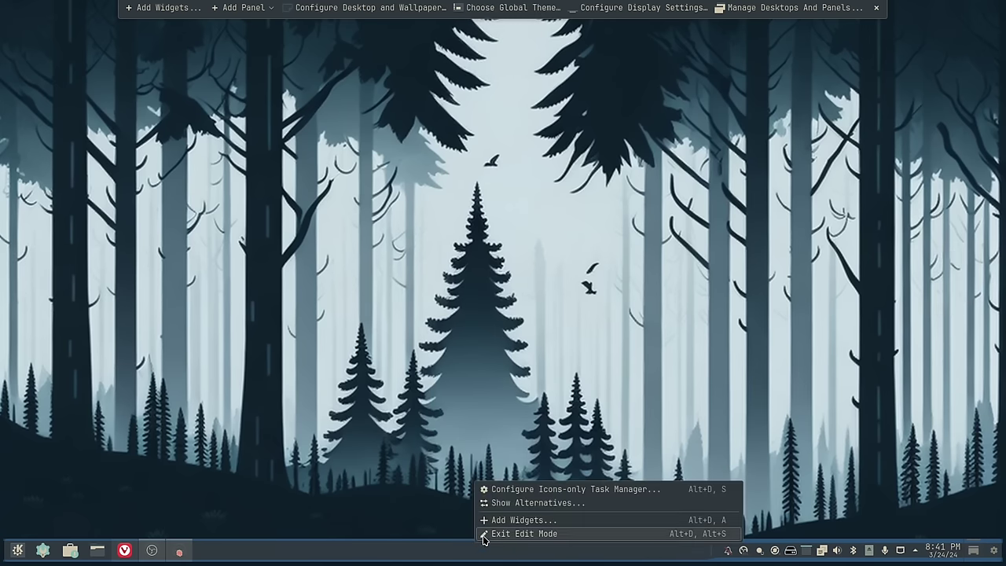
pyautogui.click(483, 541)
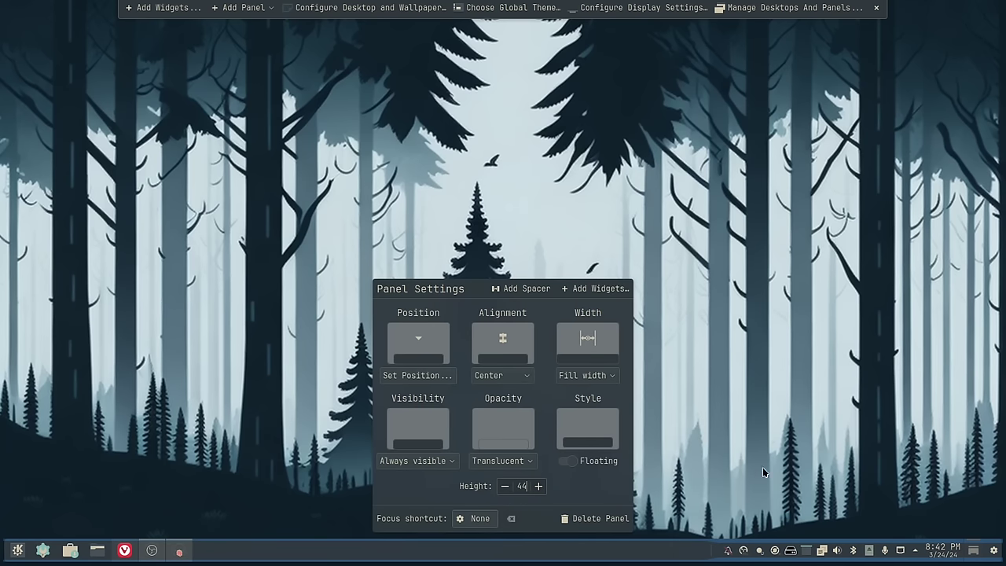
# - Examine the Icons-only Task Manager's options in panel edit mode, and exit edit mode
pyautogui.moveTo(994, 551)
pyautogui.rightClick(244, 394)
pyautogui.press('Escape')
pyautogui.moveTo(220, 553)
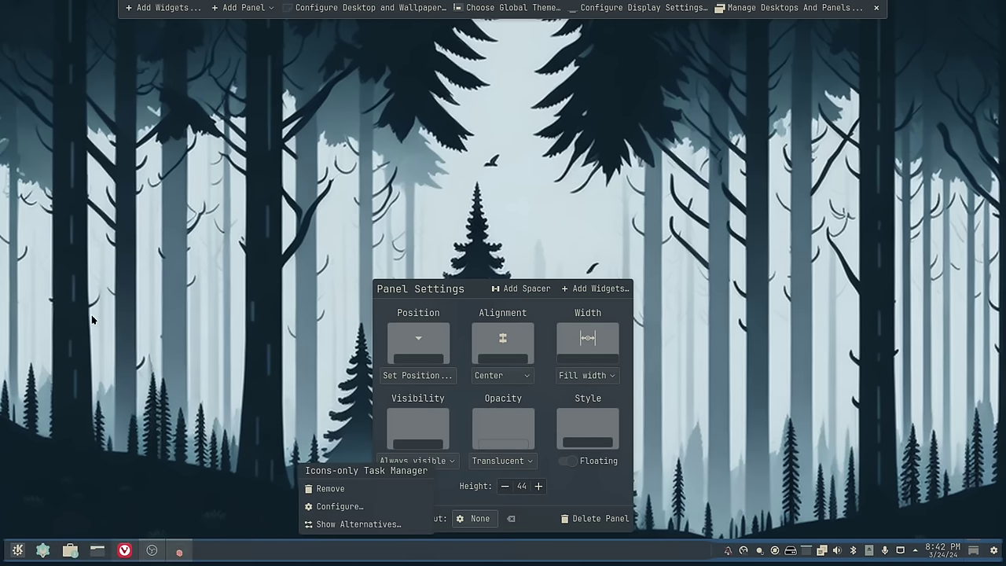
pyautogui.click(875, 9)
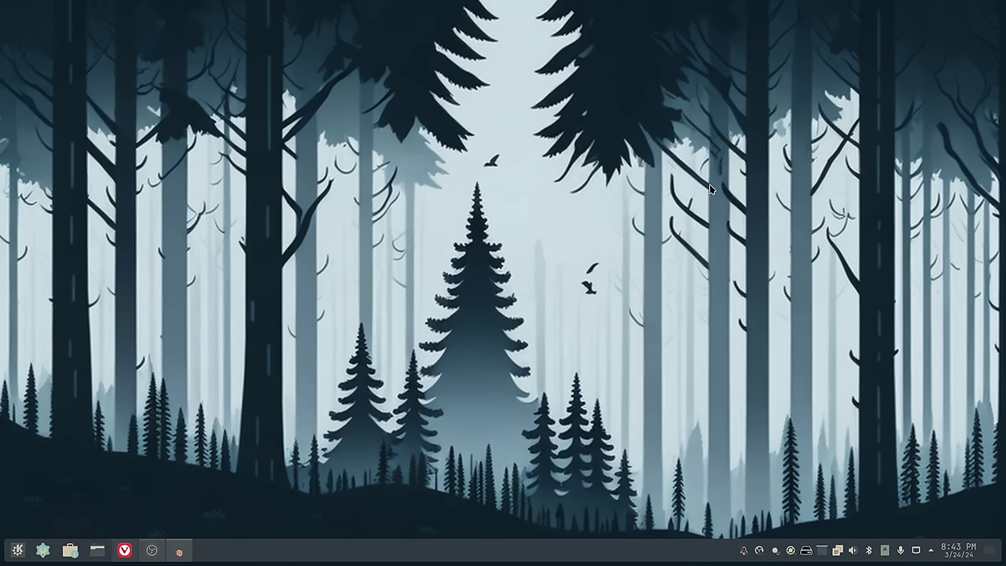
# - Open System Settings, look through its full list of categories, and open the Display & Monitor page
pyautogui.click(42, 550)
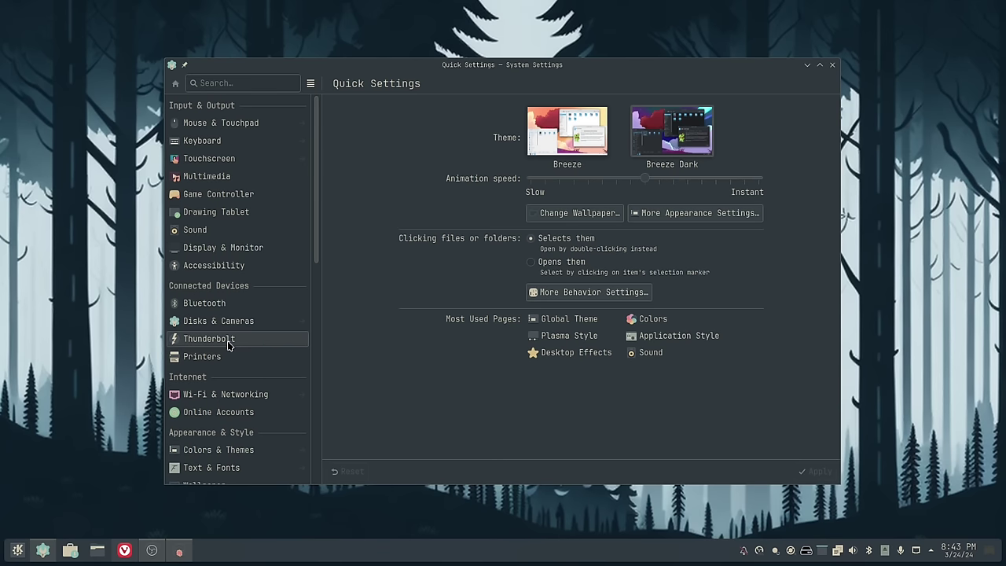
pyautogui.scroll(-10, 228, 345)
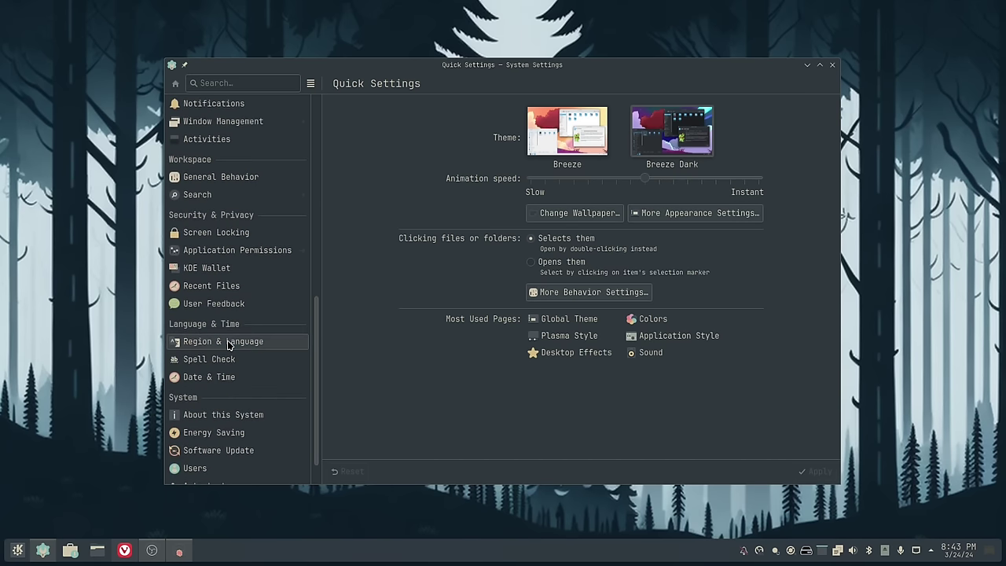
pyautogui.scroll(4, 175, 111)
pyautogui.scroll(3, 214, 149)
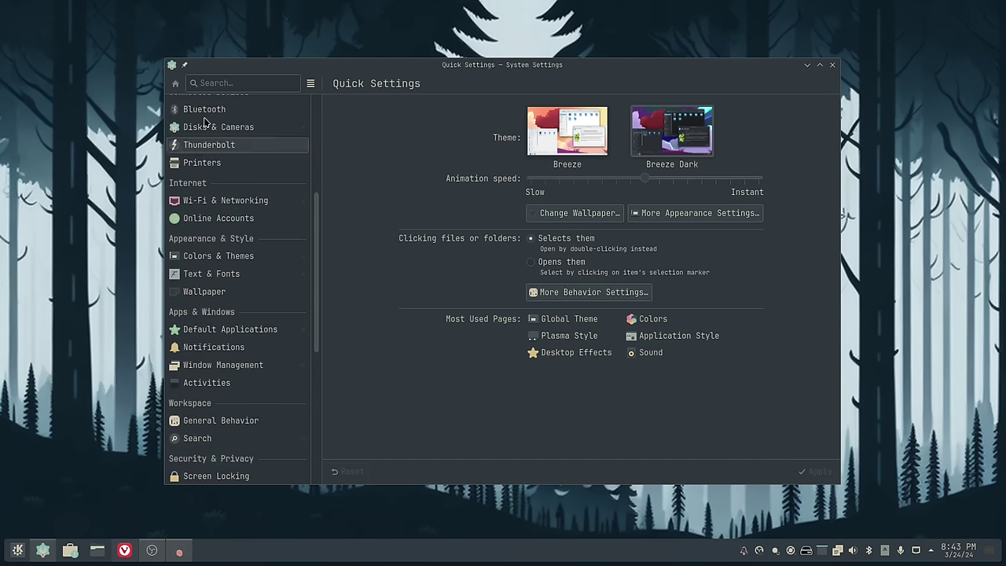
pyautogui.scroll(6, 213, 149)
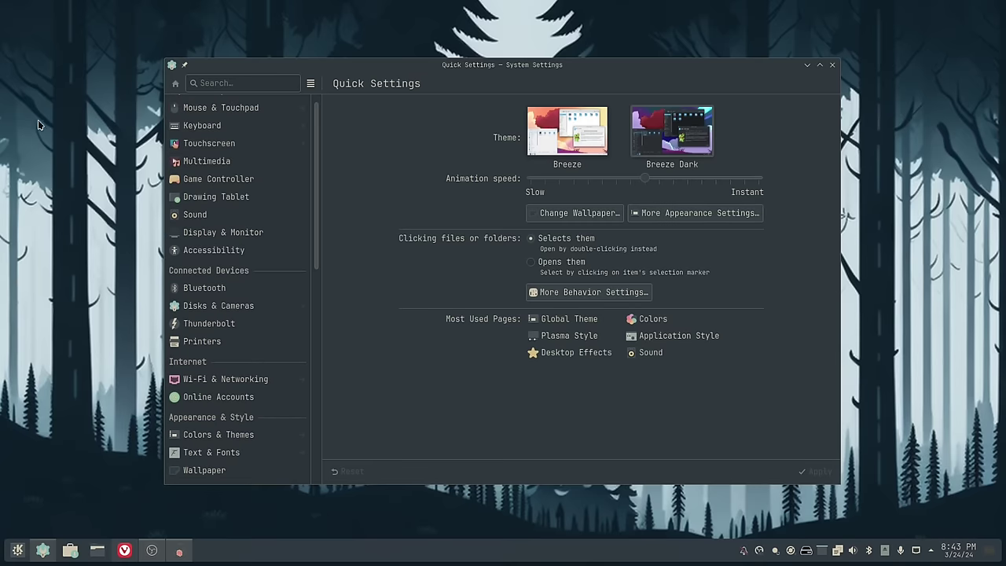
pyautogui.rightClick(92, 117)
pyautogui.click(84, 90)
pyautogui.scroll(1, 207, 189)
pyautogui.scroll(-13, 206, 193)
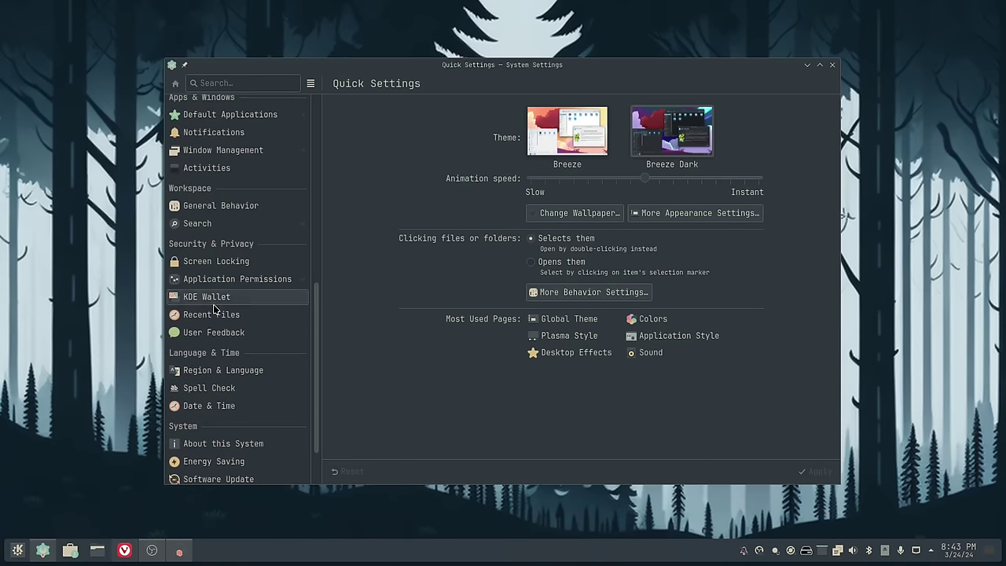
pyautogui.scroll(10, 217, 320)
pyautogui.scroll(4, 218, 320)
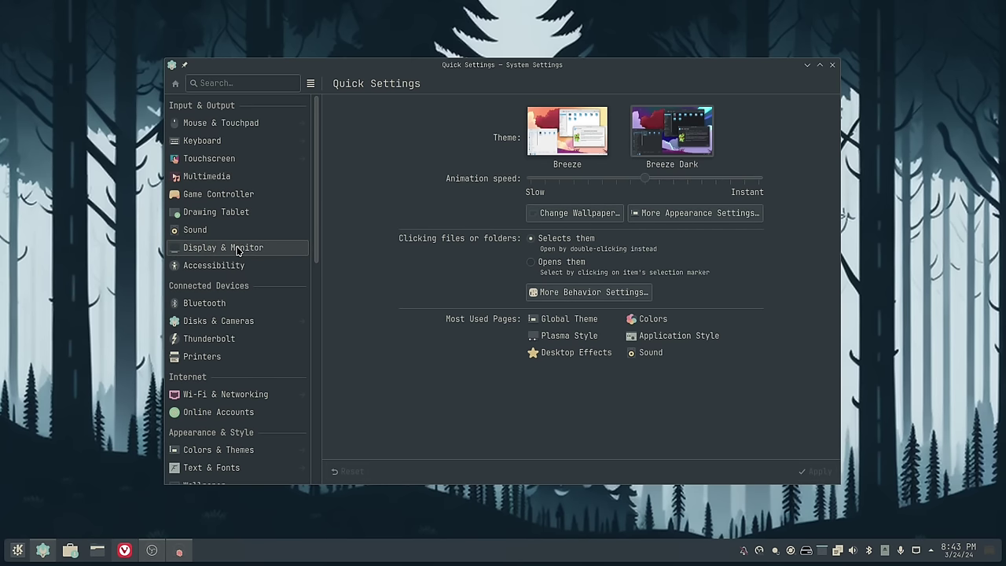
pyautogui.scroll(-13, 236, 250)
pyautogui.scroll(13, 236, 250)
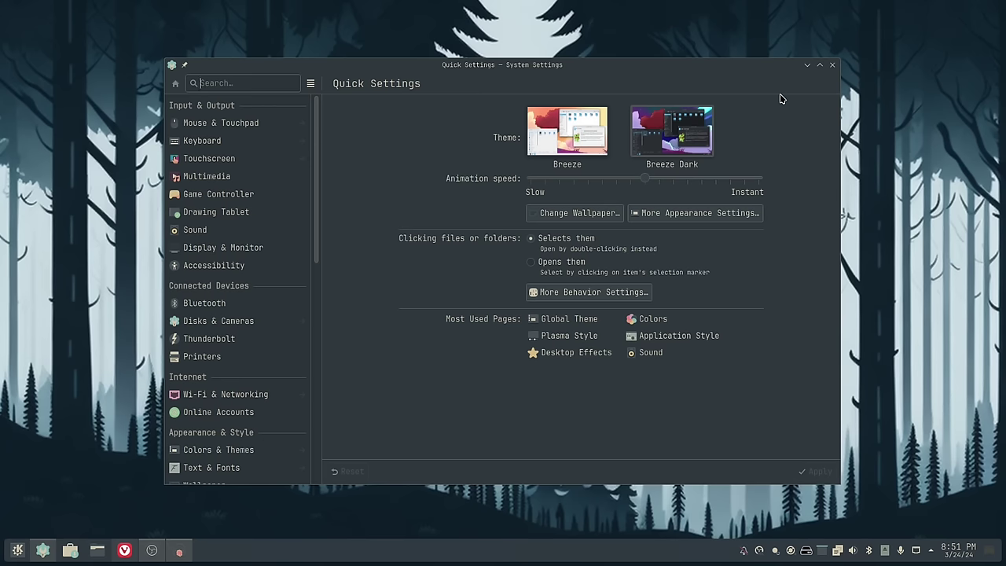
pyautogui.click(233, 248)
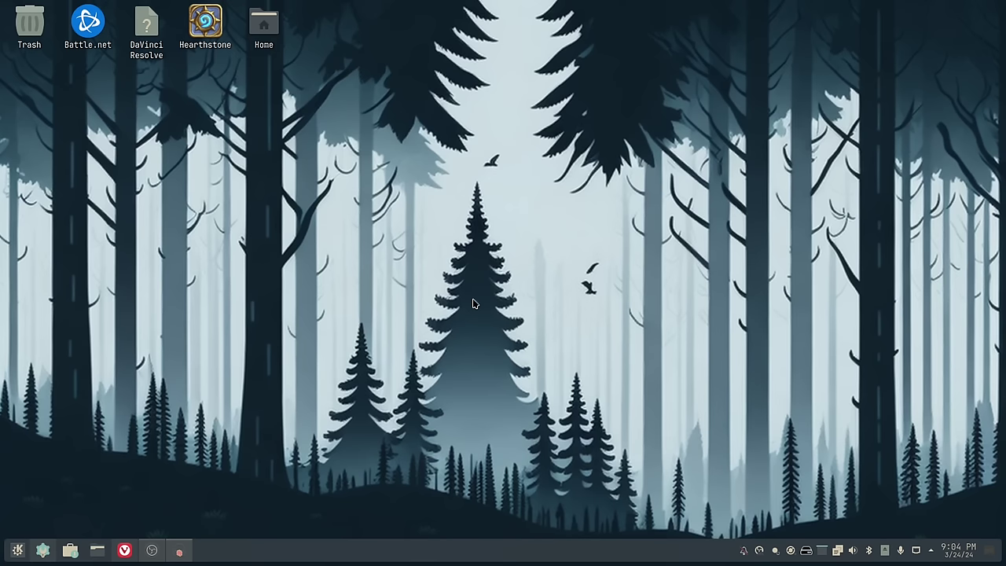
# - Find the Pager widget, add it to the panel beside the application launcher, and exit edit mode
pyautogui.rightClick(403, 545)
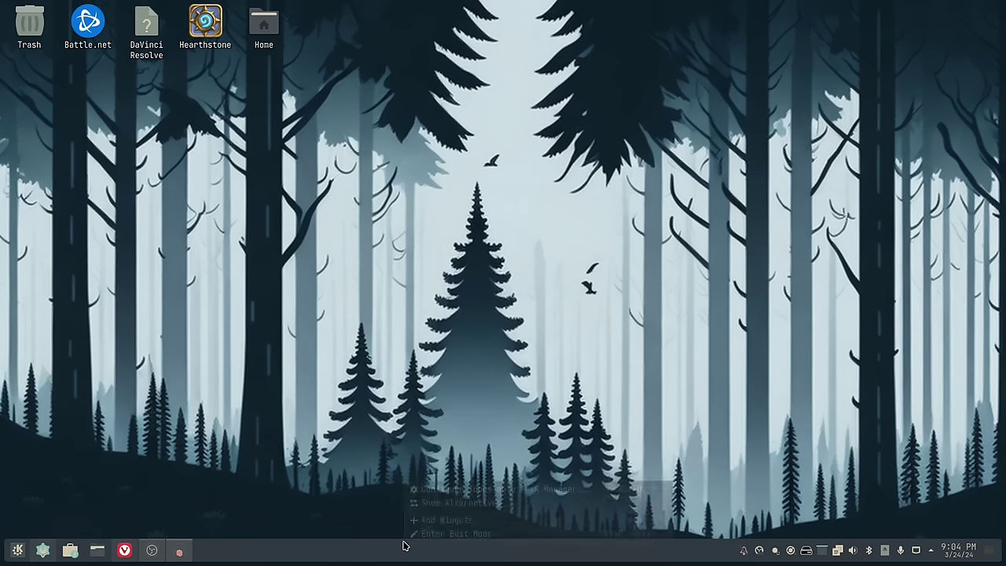
pyautogui.click(436, 532)
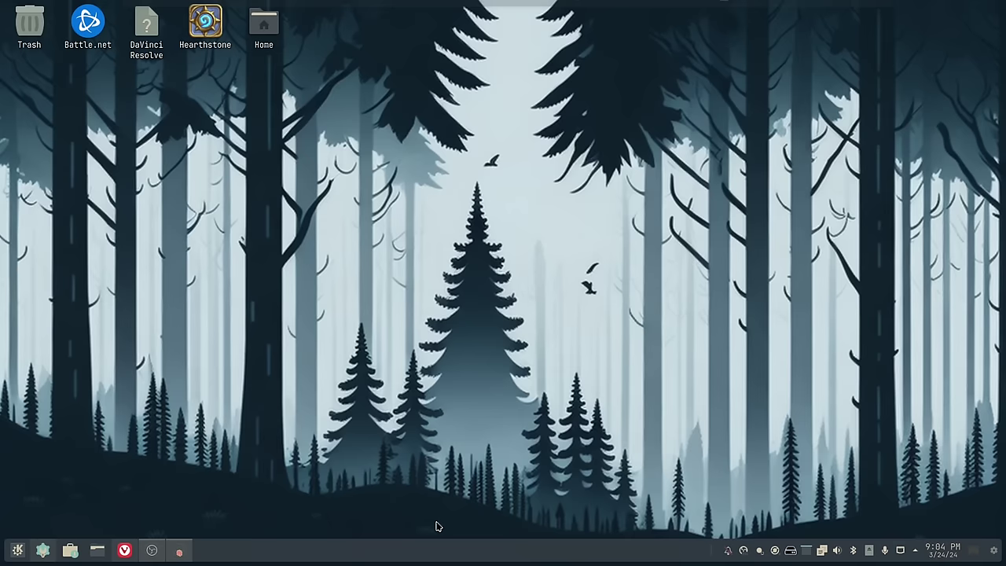
pyautogui.scroll(-1, 101, 274)
pyautogui.write('page')
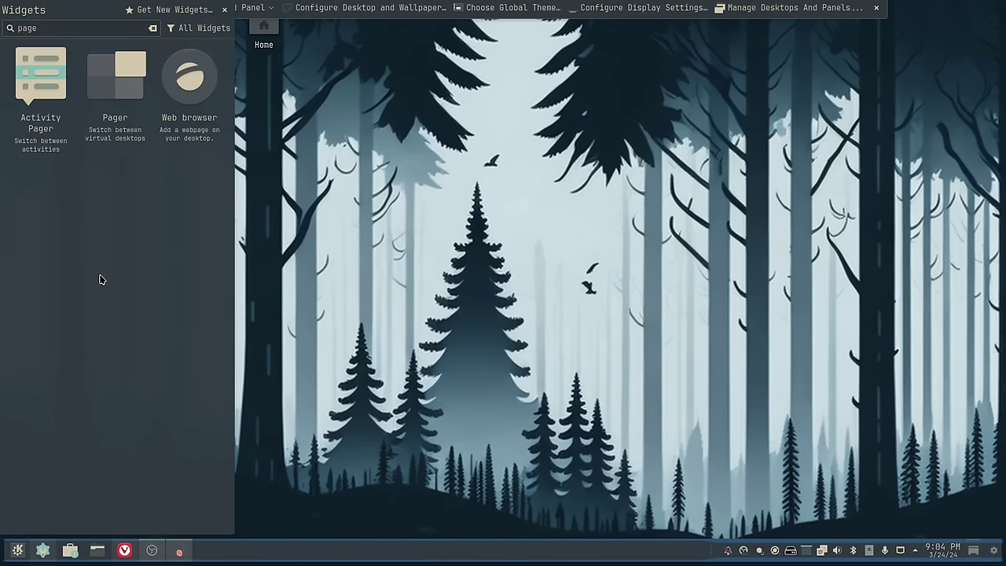
pyautogui.moveTo(96, 133); pyautogui.dragTo(51, 550)
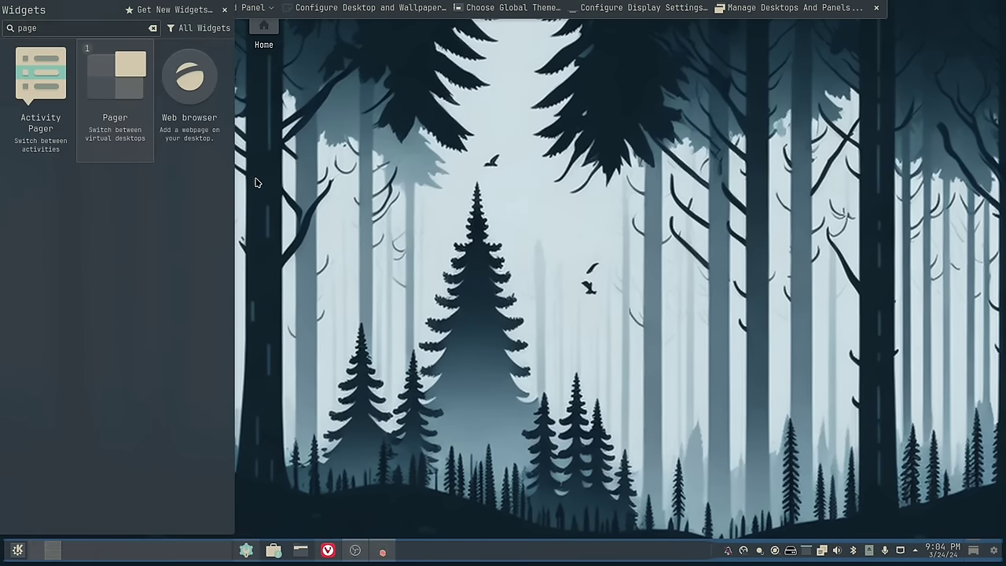
pyautogui.click(875, 11)
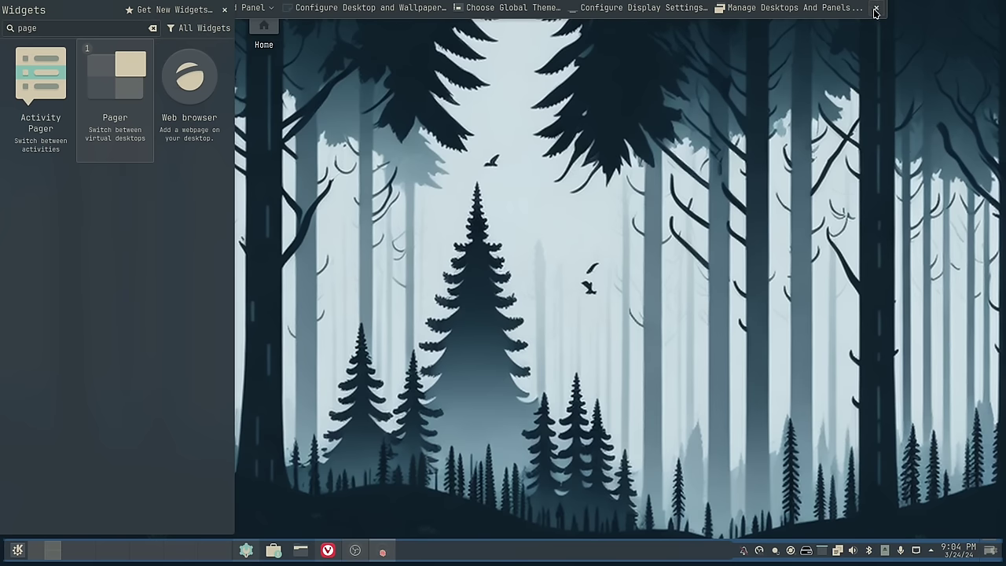
pyautogui.click(224, 9)
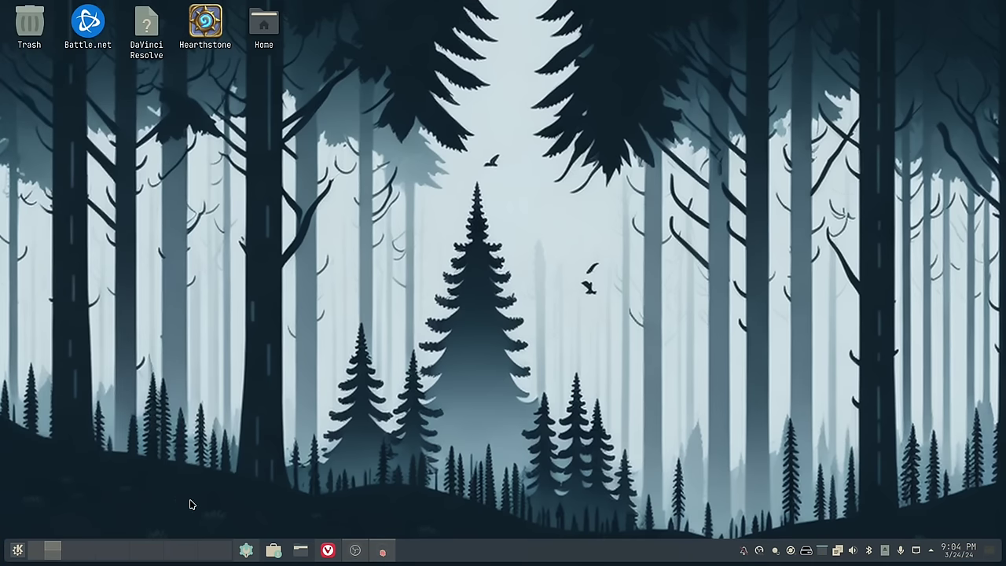
# - Set the Pager's text display to Desktop number and close its settings
pyautogui.rightClick(137, 552)
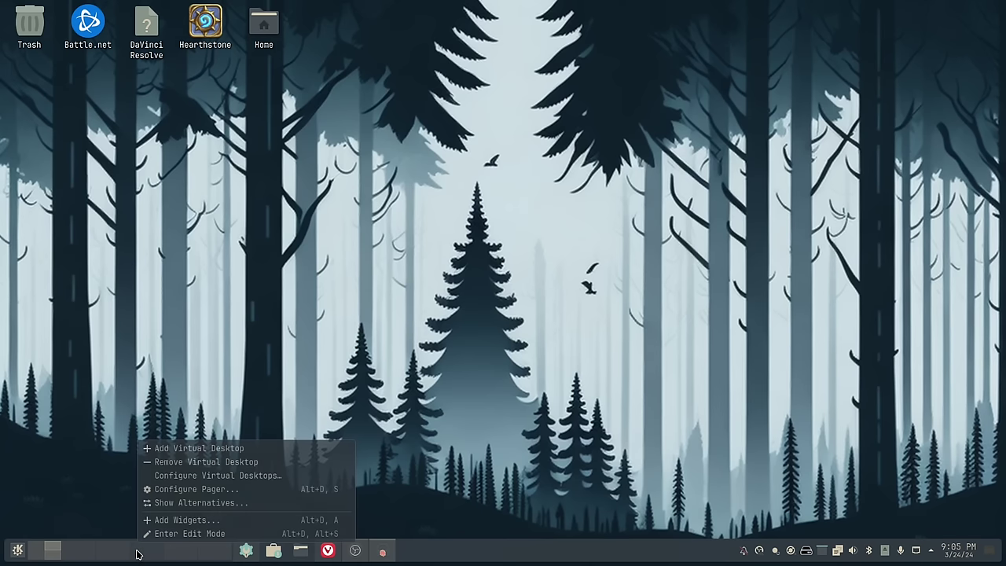
pyautogui.click(181, 488)
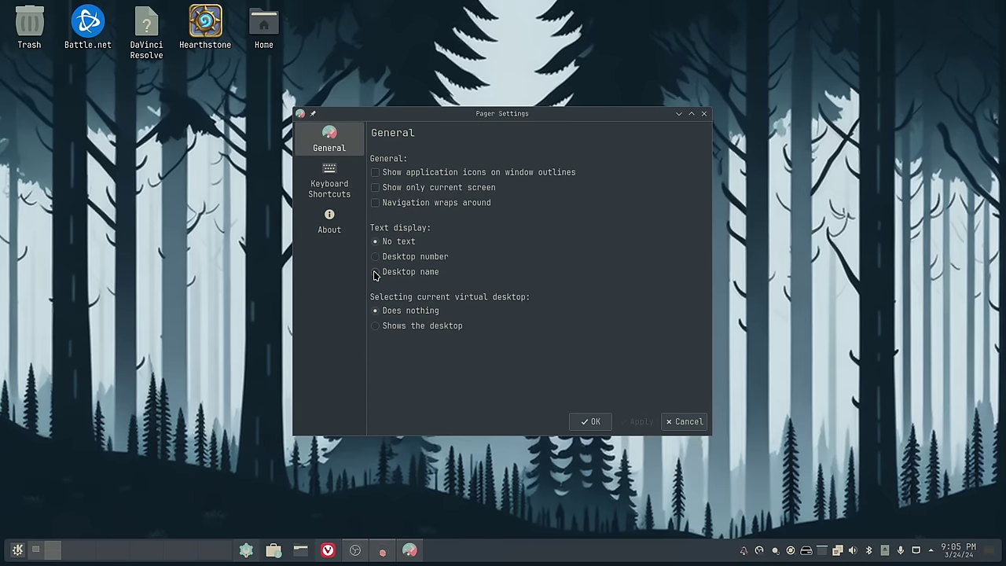
pyautogui.click(375, 258)
pyautogui.click(638, 424)
pyautogui.click(685, 423)
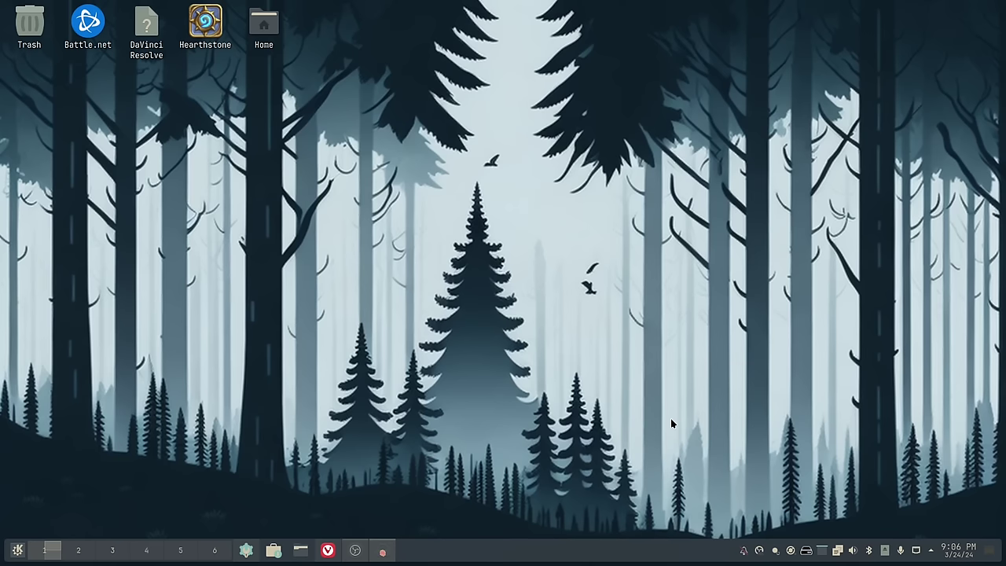
# - Check the two-tile window layout and snap a new Konsole window into the larger tile, skipping its SSH passphrase prompt
pyautogui.press('super+t')
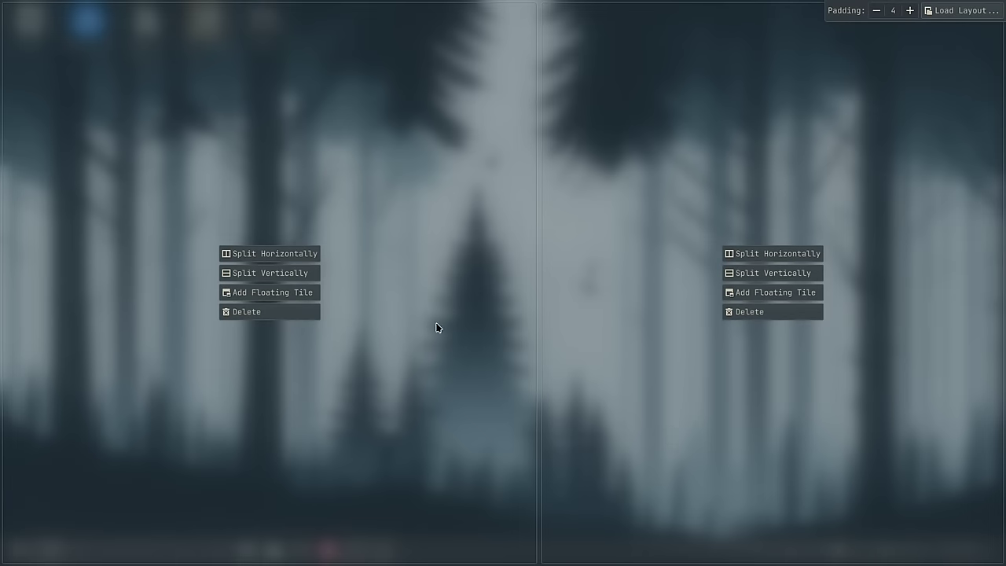
pyautogui.press('Escape')
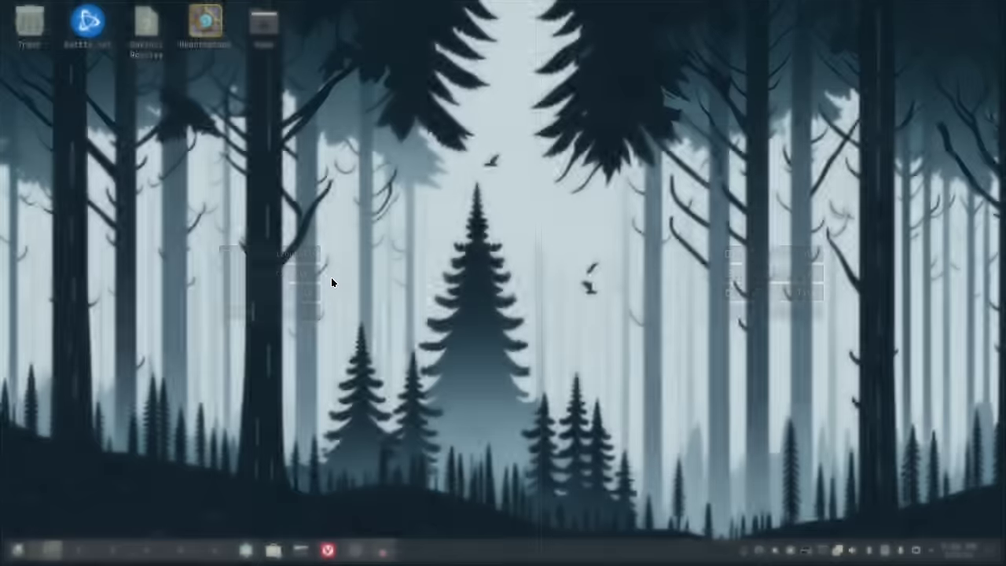
pyautogui.hotkey('ctrl', 'alt', 't')
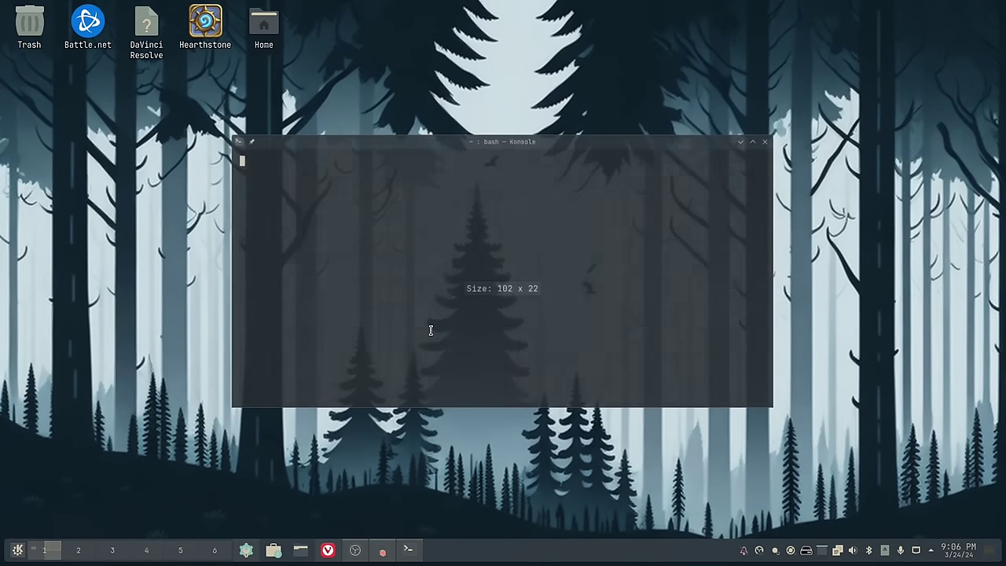
pyautogui.press('Return')
pyautogui.moveTo(585, 146); pyautogui.dragTo(391, 163)
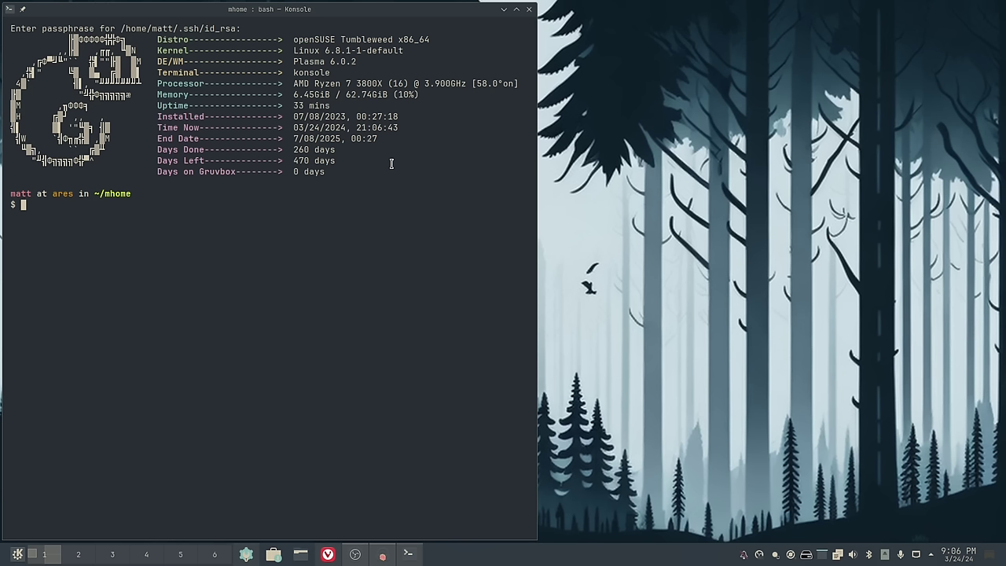
# - Open a second Konsole window and close both terminal windows
pyautogui.hotkey('ctrl', 'alt', 't')
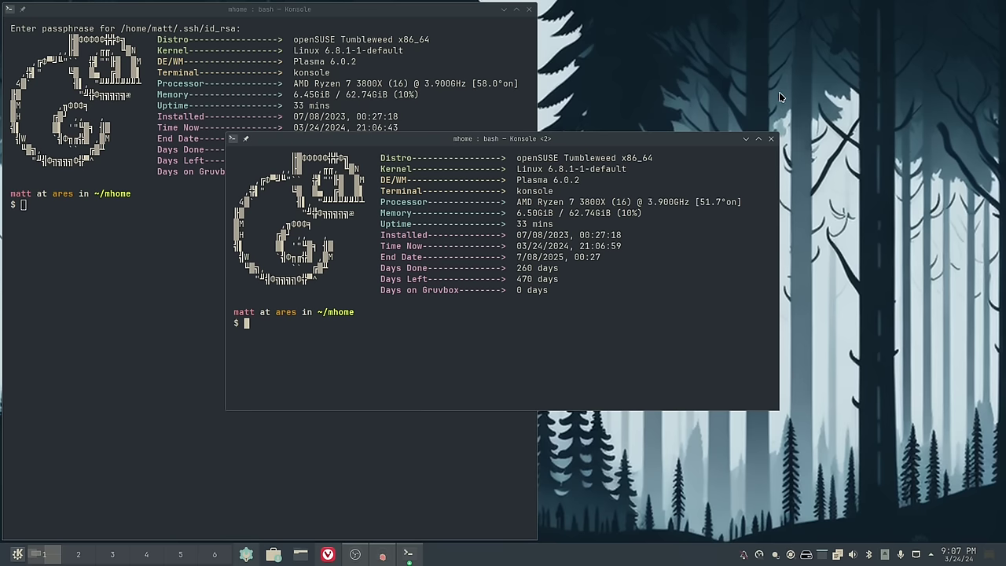
pyautogui.click(770, 138)
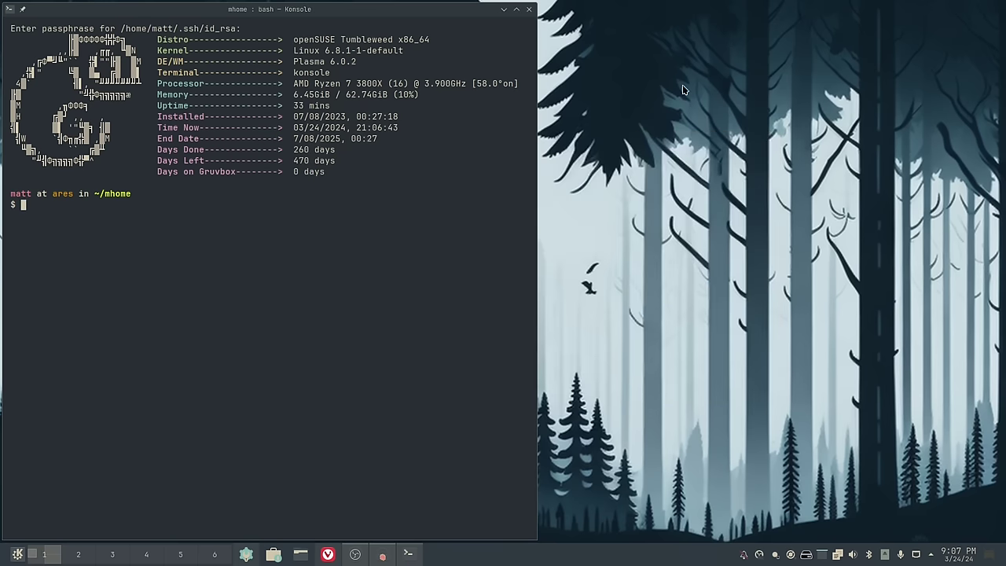
pyautogui.click(530, 10)
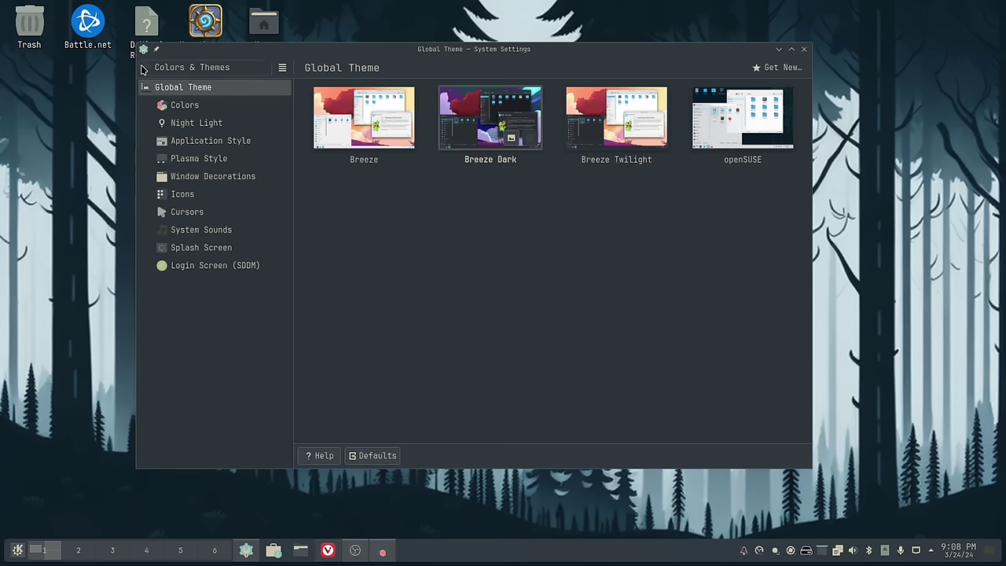
# - Examine the Display & Monitor configuration from the main System Settings list, and close System Settings
pyautogui.click(145, 69)
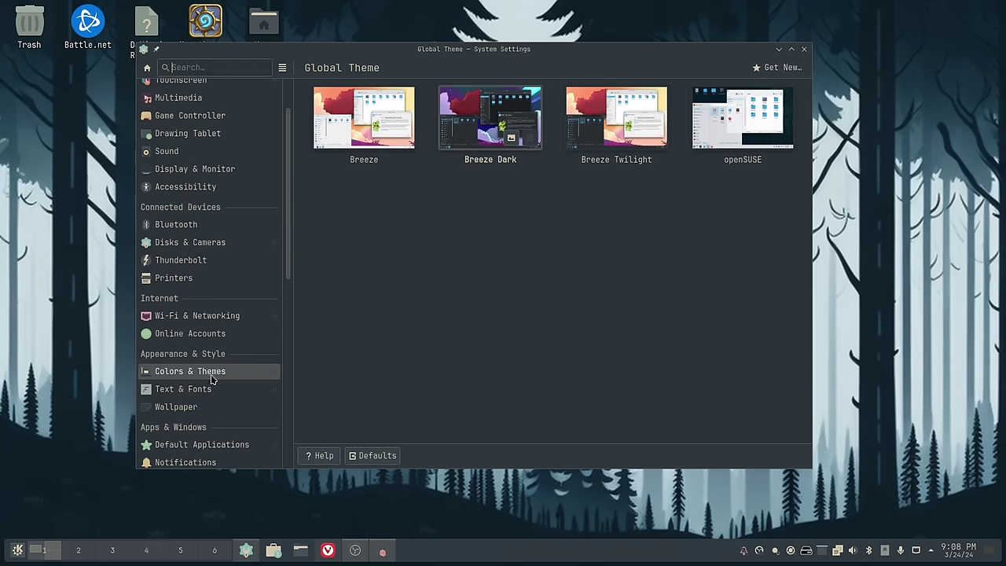
pyautogui.click(203, 177)
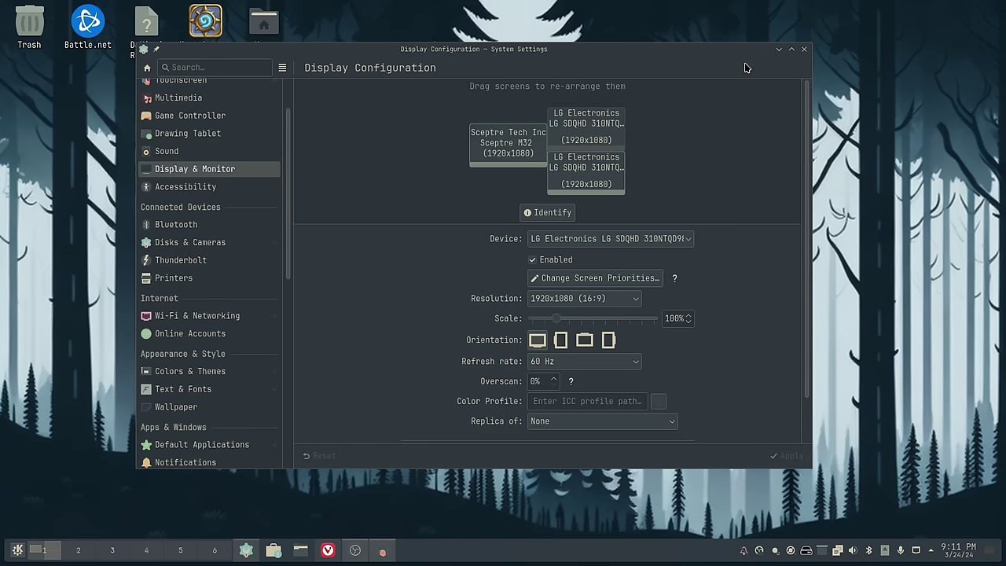
pyautogui.click(803, 49)
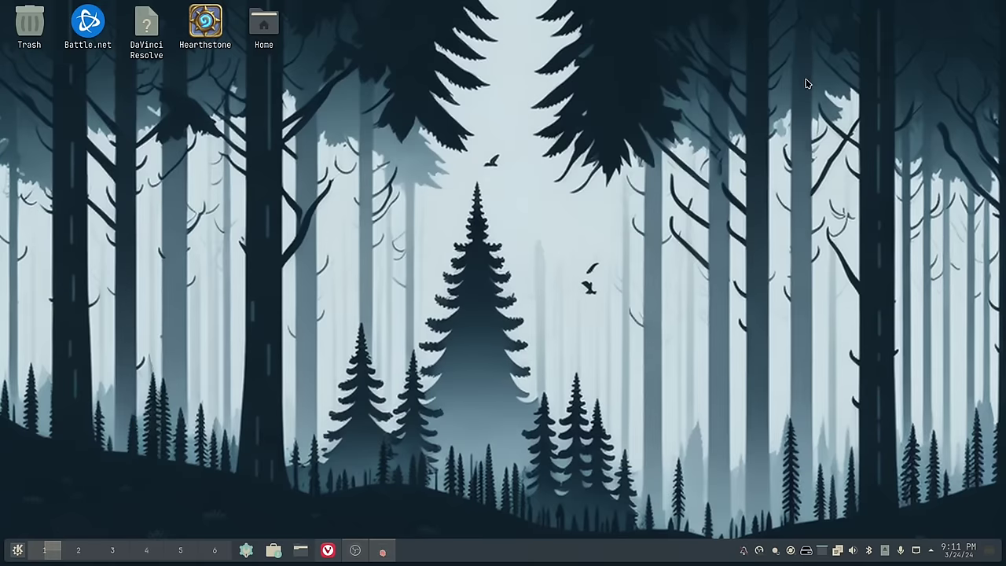